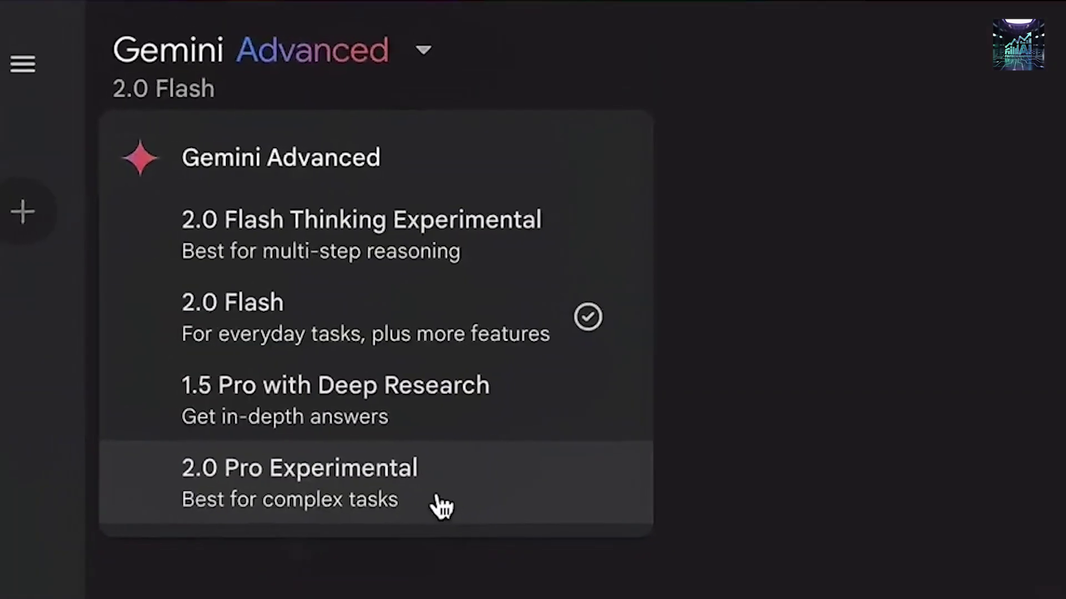
- Switch the Gemini chat to the 2.0 Pro Experimental model
left_click(434, 498)
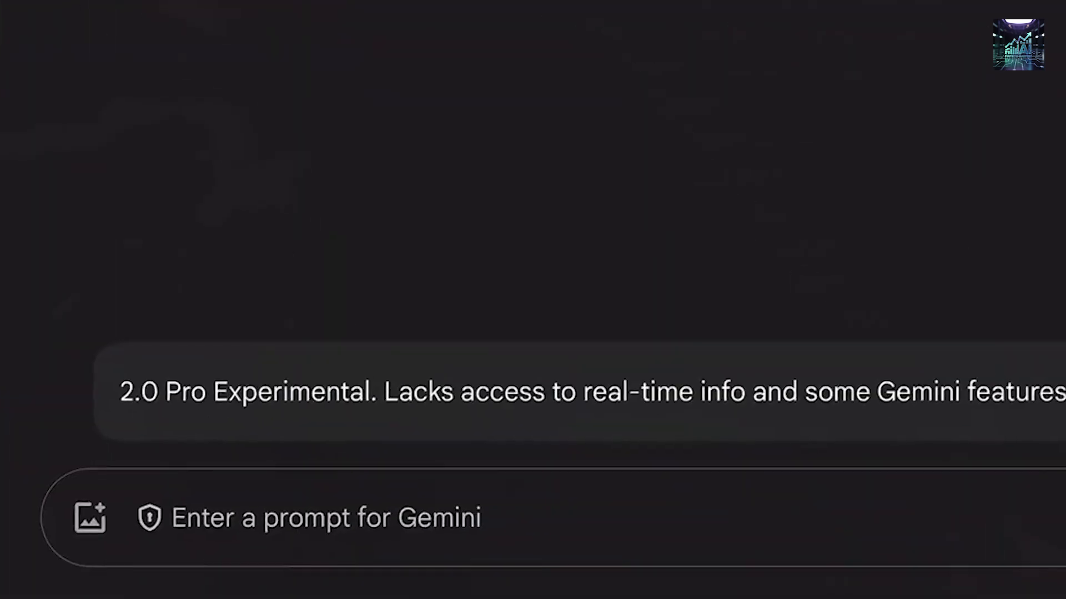
type("Start chat")
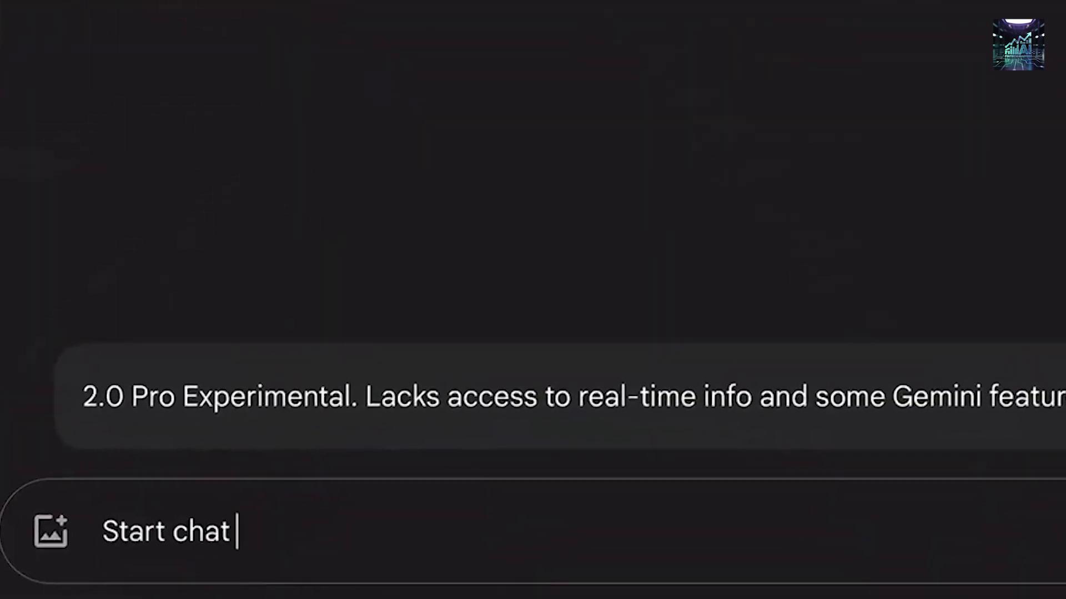
type(" here")
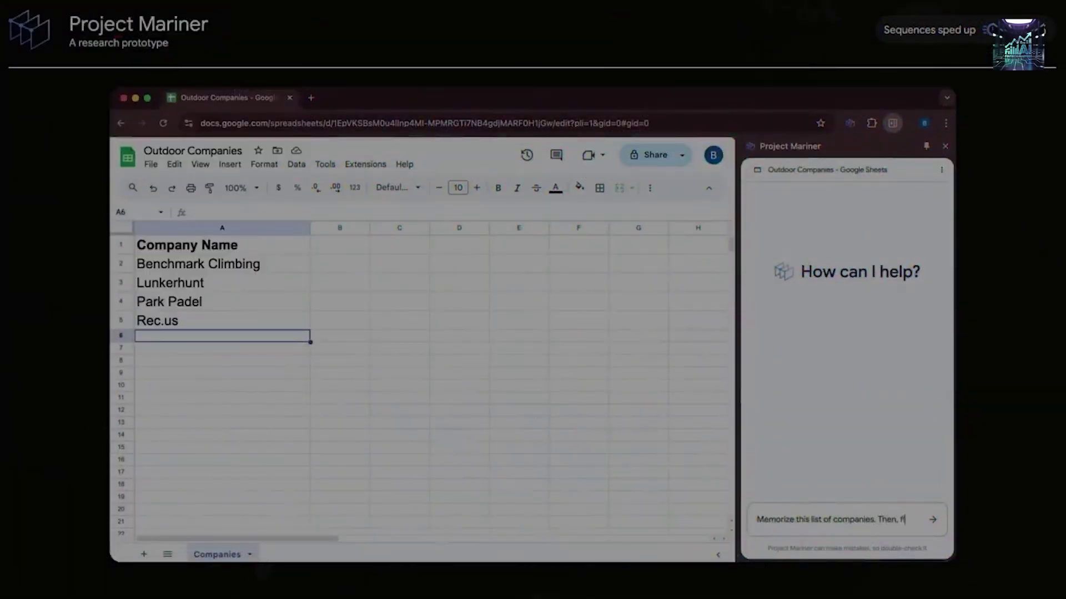
type("ind their websites")
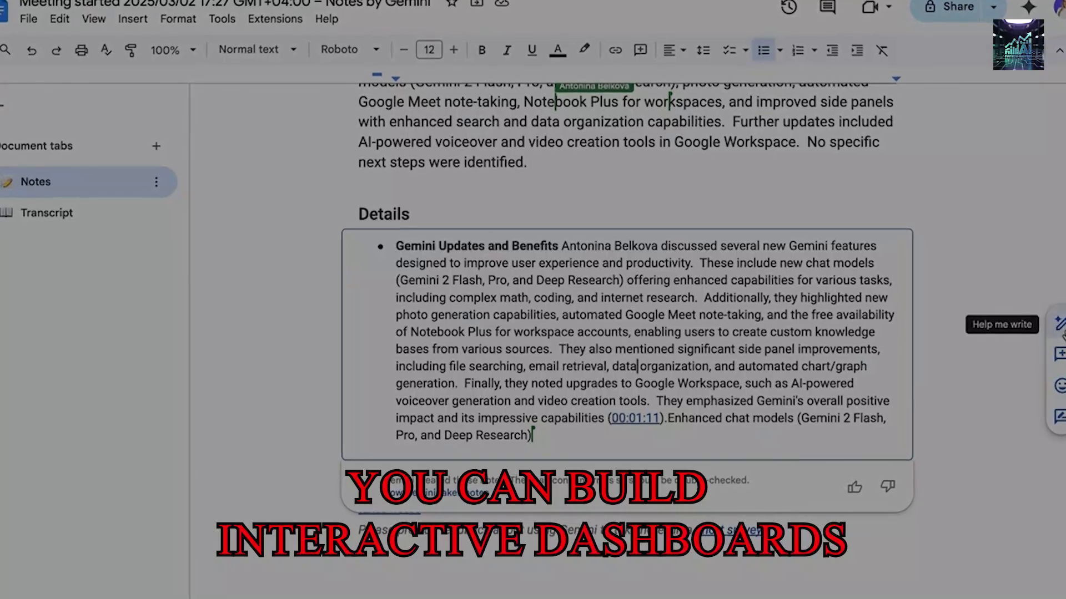
- Open the Help me write prompt panel over the meeting notes document
left_click(1060, 325)
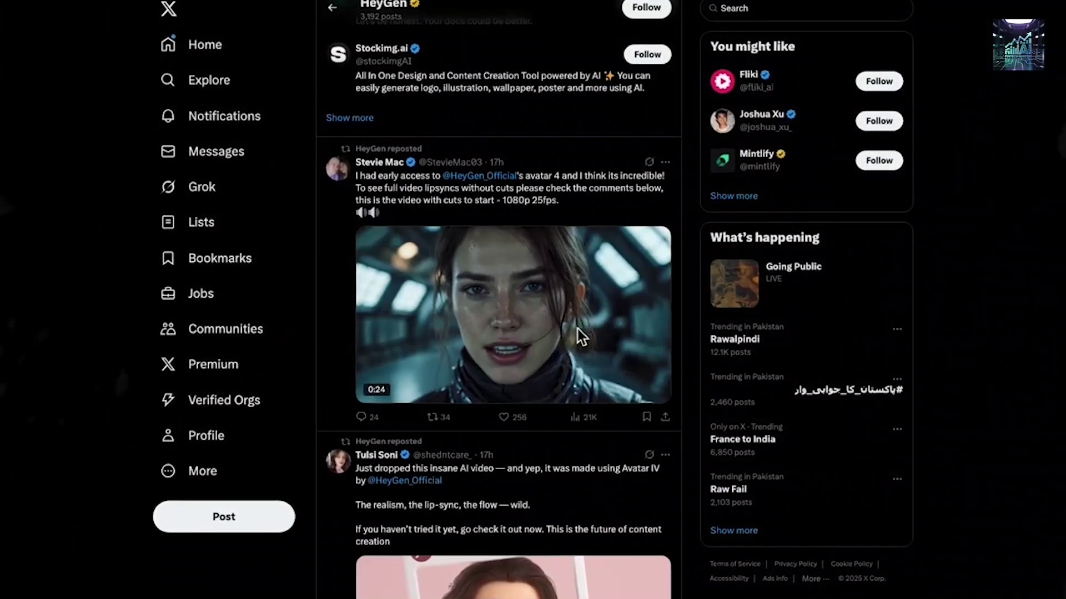
scroll(541, 333, "down", 3)
scroll(515, 342, "down", 5)
scroll(525, 333, "down", 1)
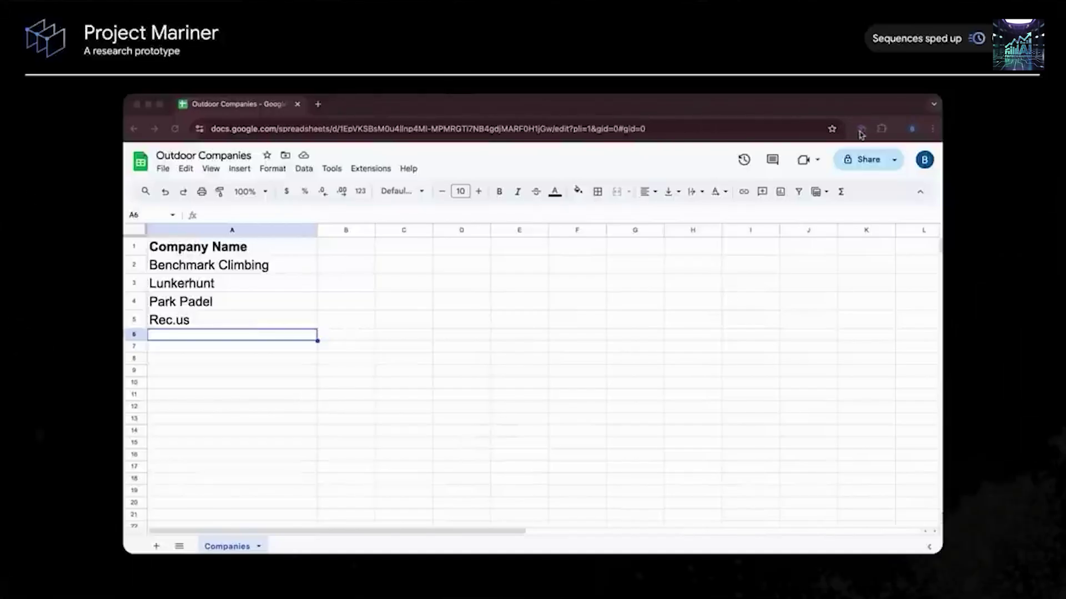
- Open the Project Mariner side panel beside the Outdoor Companies spreadsheet
left_click(860, 131)
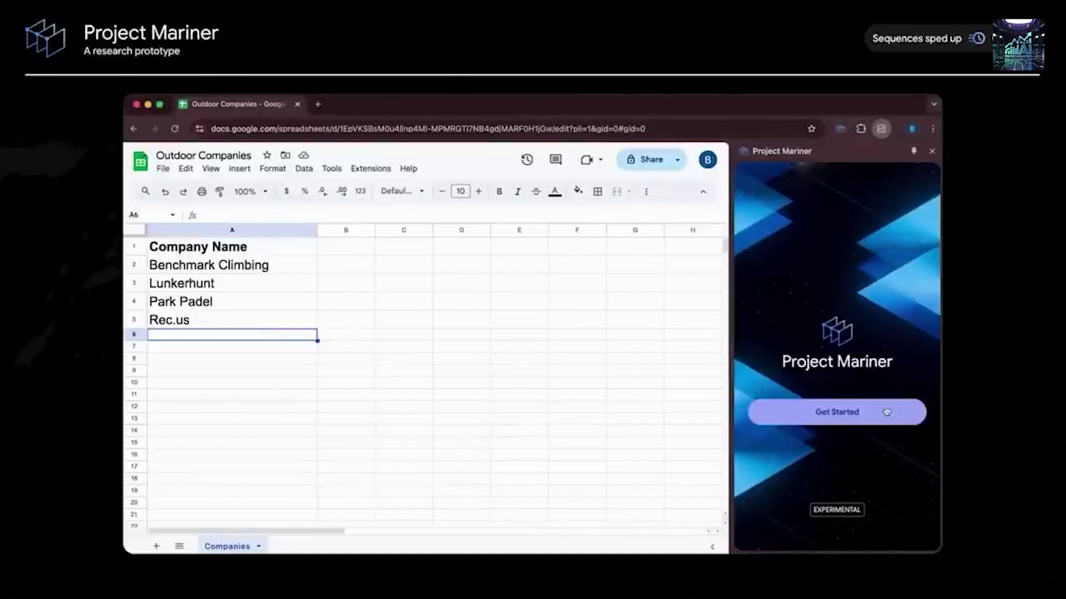